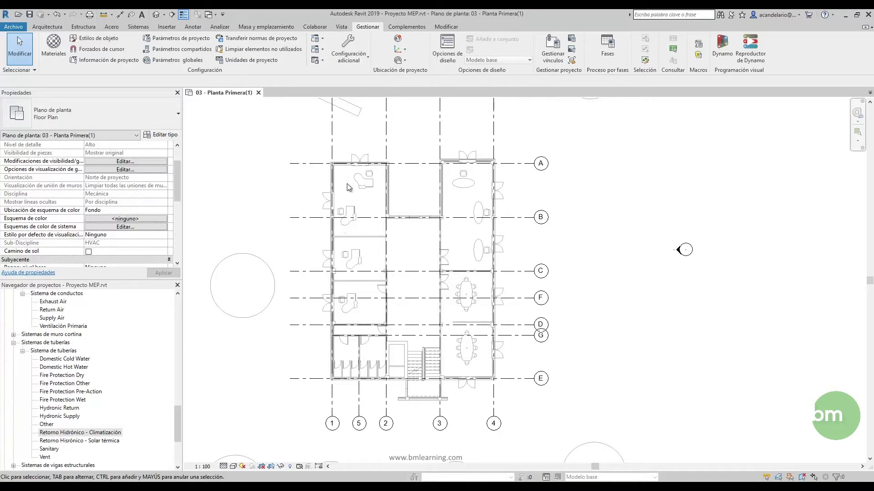
# - Open Factores de demanda and examine the calculation settings for Cooling, Appliance - Dwelling Unit, HVAC and Heating
pyautogui.click(323, 51)
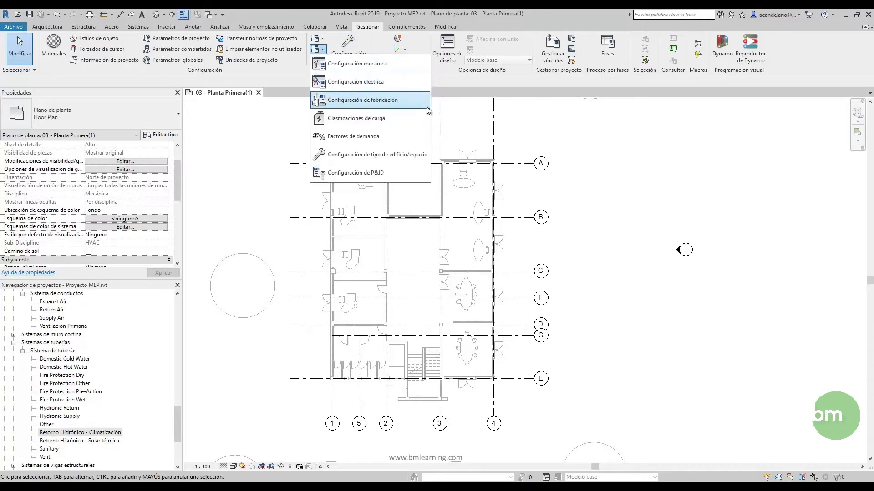
pyautogui.click(401, 138)
pyautogui.click(496, 290)
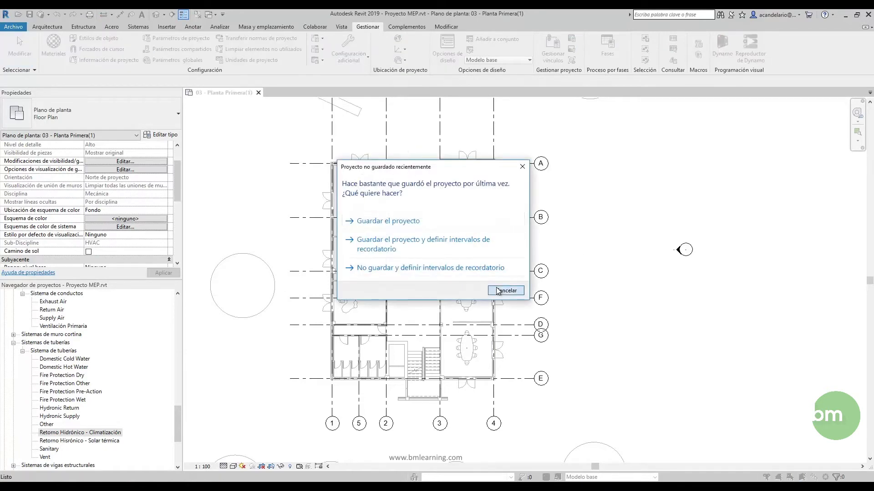
pyautogui.moveTo(394, 116); pyautogui.dragTo(387, 114)
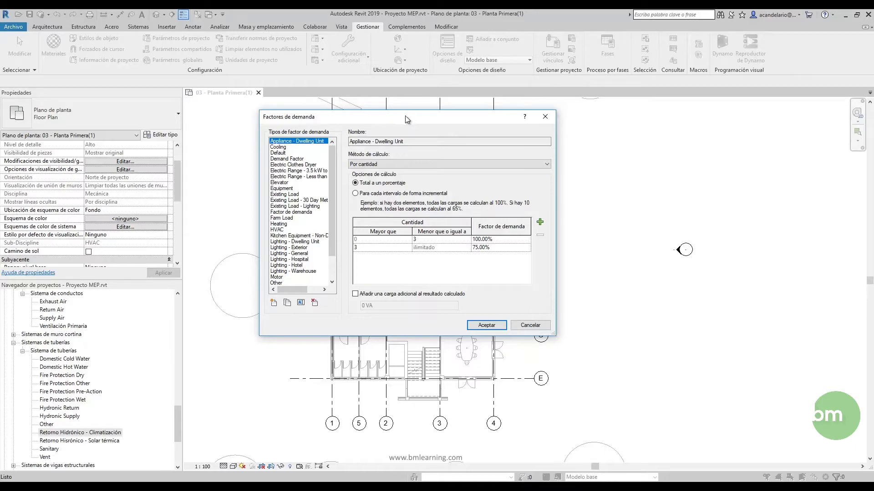
pyautogui.moveTo(334, 190); pyautogui.dragTo(338, 183)
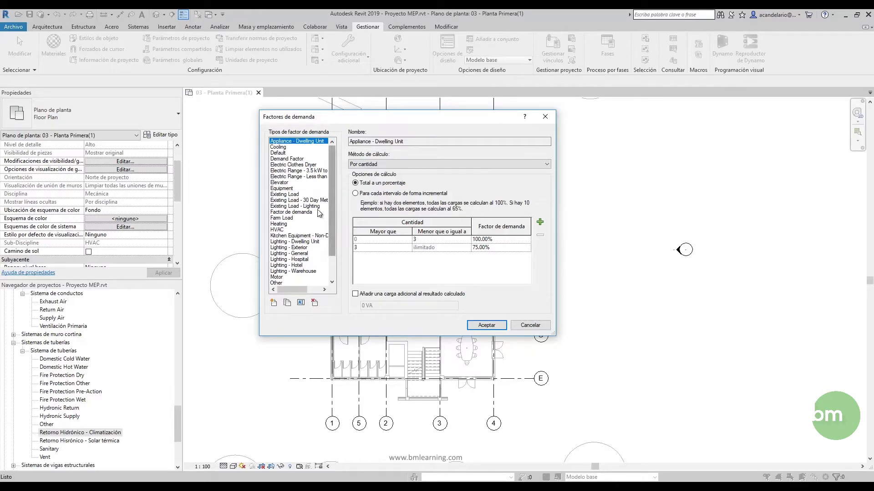
pyautogui.click(284, 148)
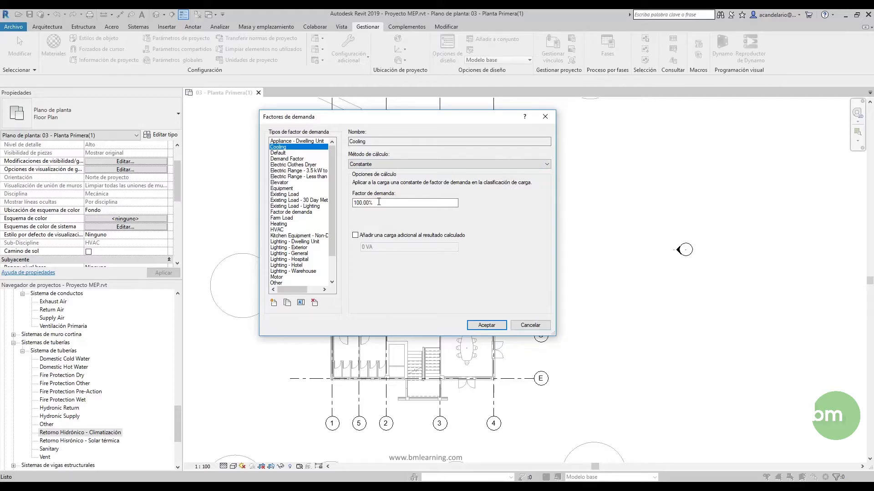
pyautogui.click(303, 142)
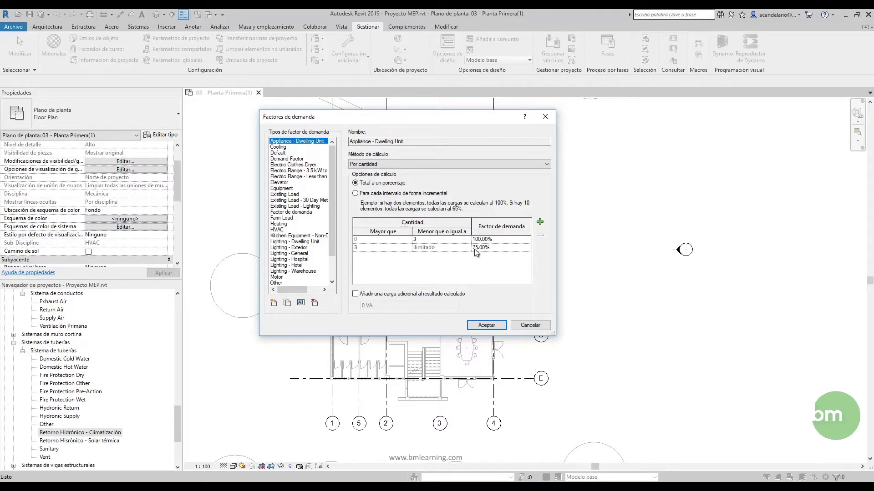
pyautogui.click(280, 230)
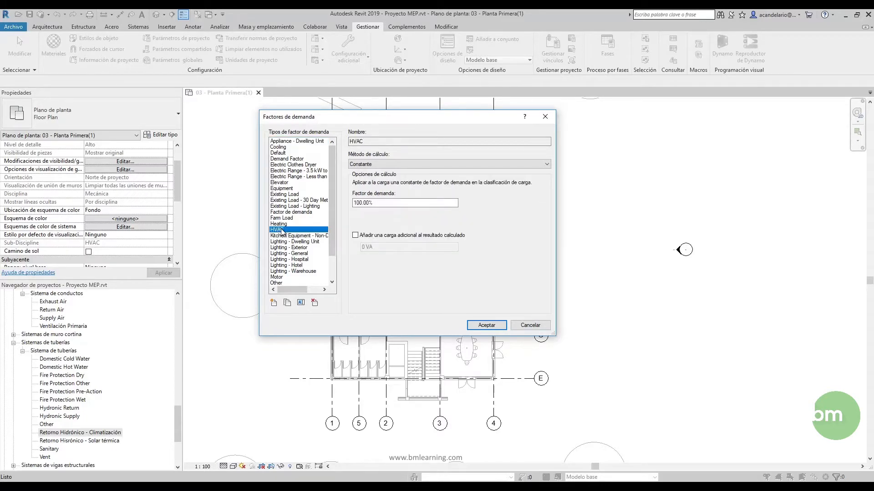
pyautogui.press('Up')
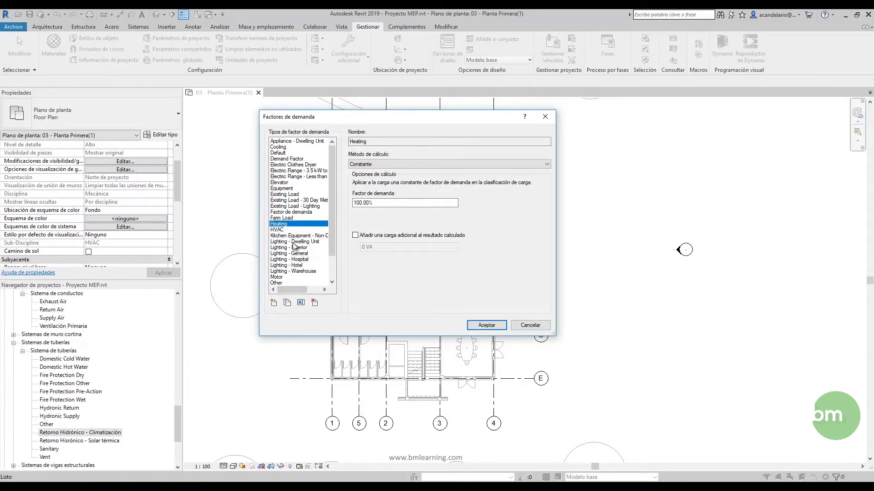
# - Examine the quantity-based demand factor ranges of the Motor type, then close the demand factors without changes
pyautogui.scroll(-1, 293, 246)
pyautogui.click(281, 260)
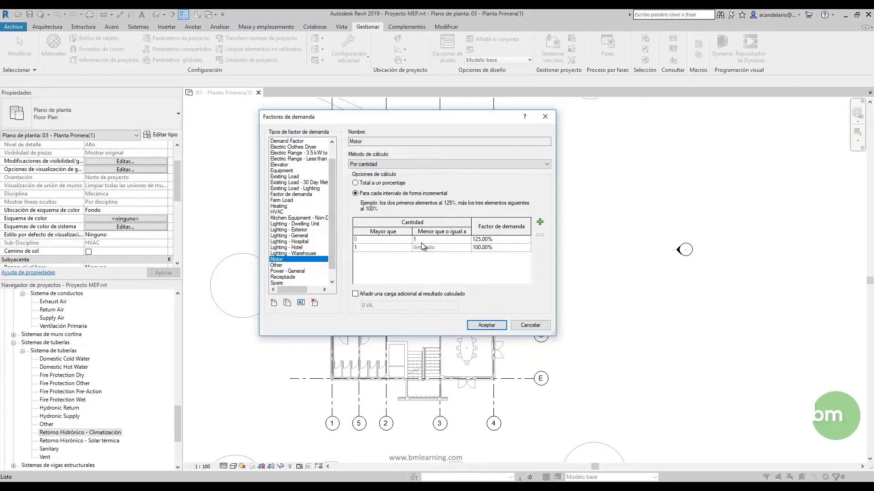
pyautogui.click(496, 240)
pyautogui.click(498, 239)
pyautogui.click(495, 240)
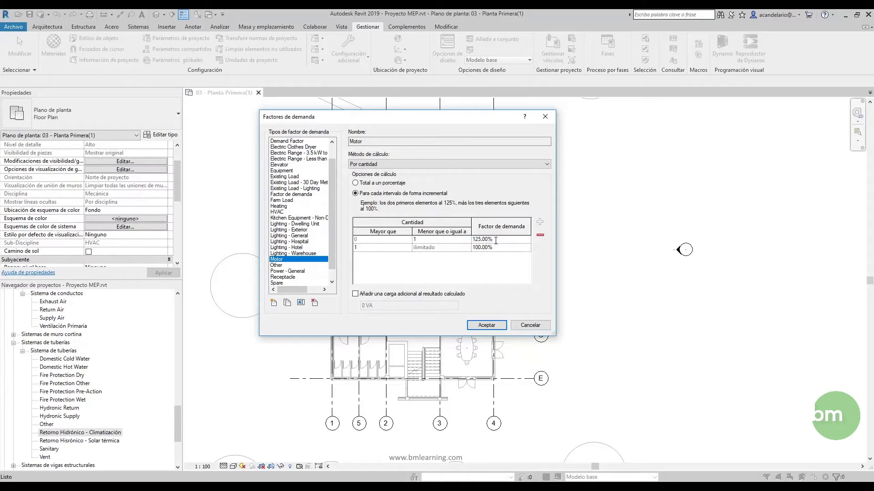
pyautogui.click(383, 247)
pyautogui.click(499, 249)
pyautogui.click(544, 118)
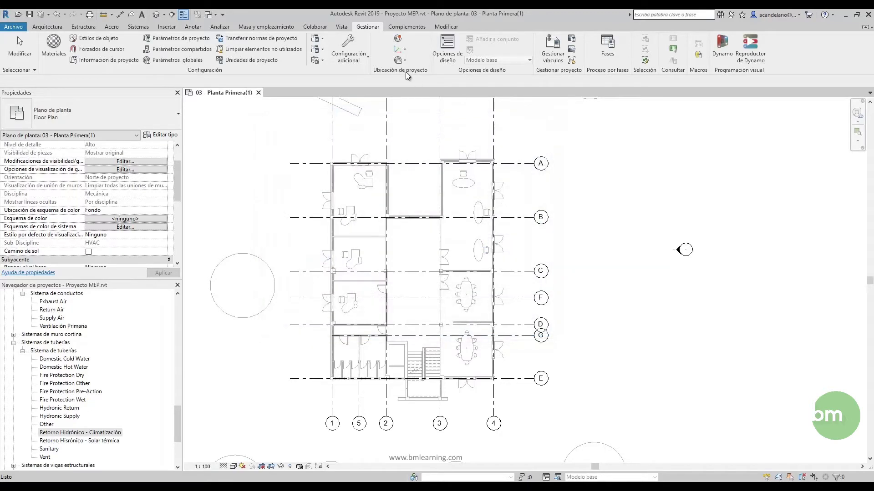
# - Open Clasificaciones de carga and examine the Cooling classification along with the options for creating and renaming classifications
pyautogui.click(320, 50)
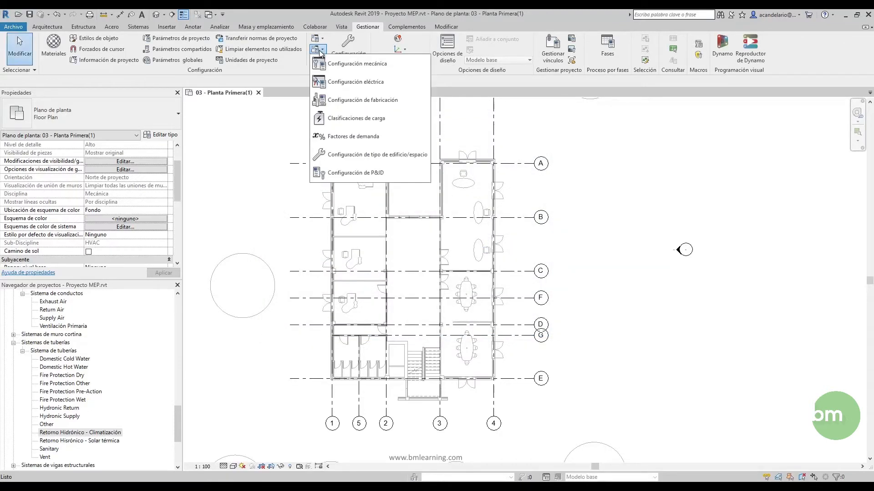
pyautogui.click(378, 122)
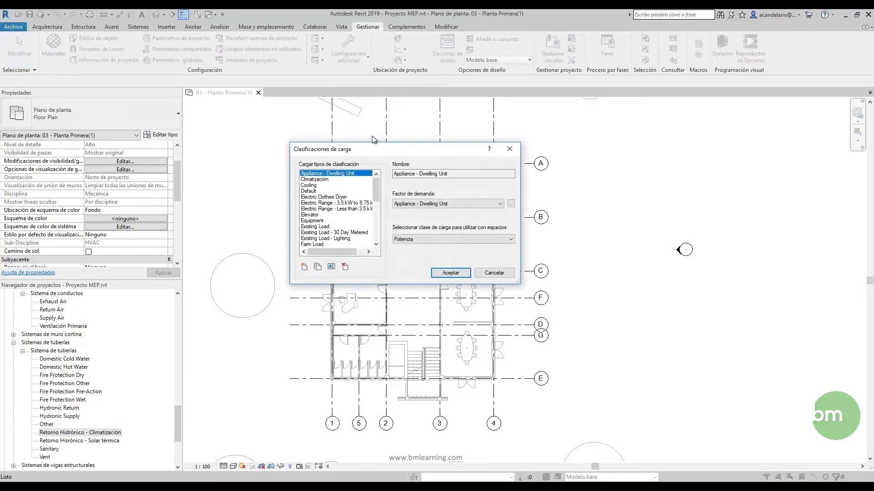
pyautogui.moveTo(373, 147); pyautogui.dragTo(367, 135)
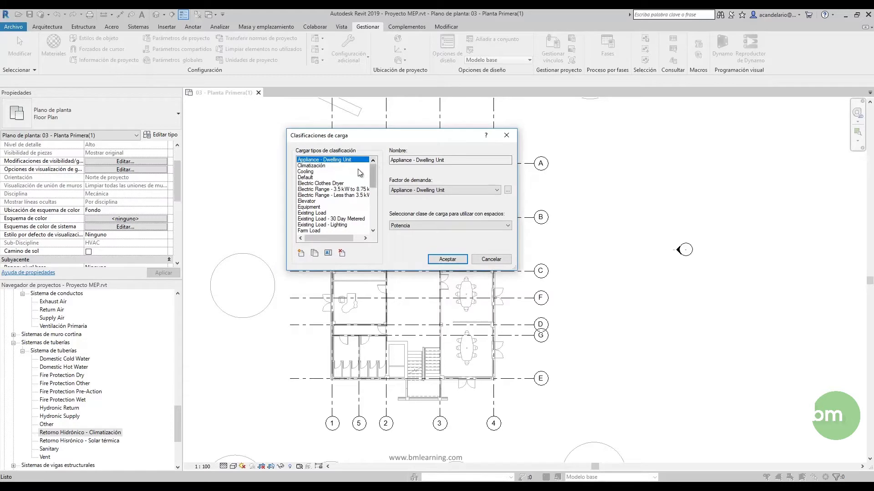
pyautogui.click(312, 172)
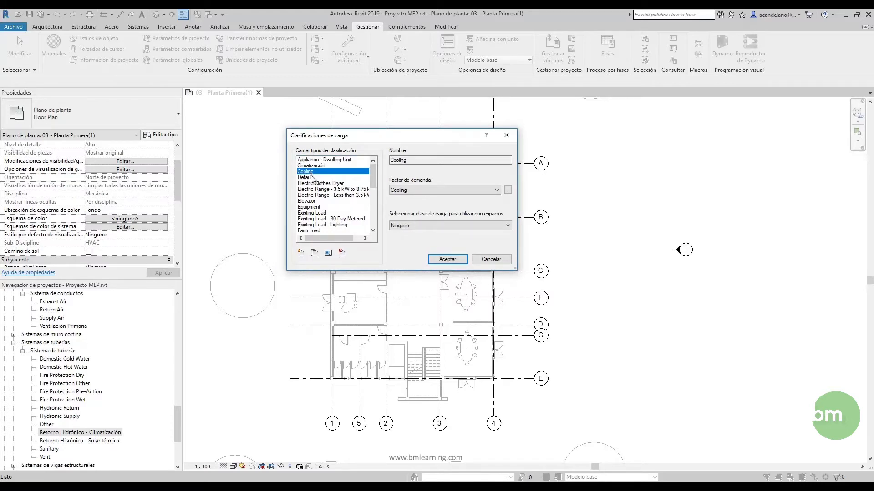
pyautogui.click(302, 254)
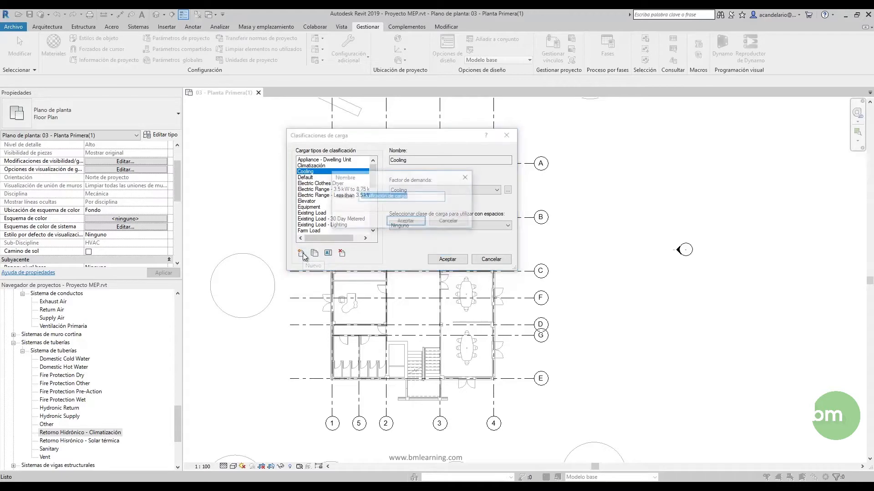
pyautogui.click(470, 177)
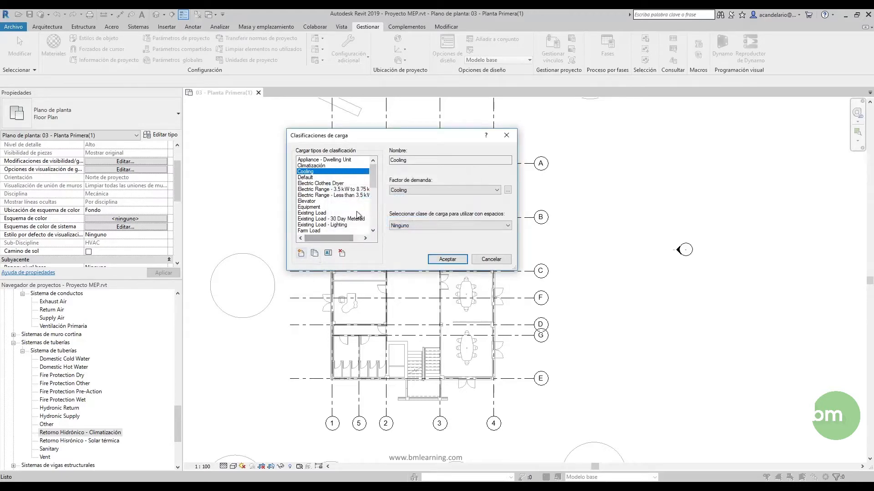
pyautogui.click(328, 254)
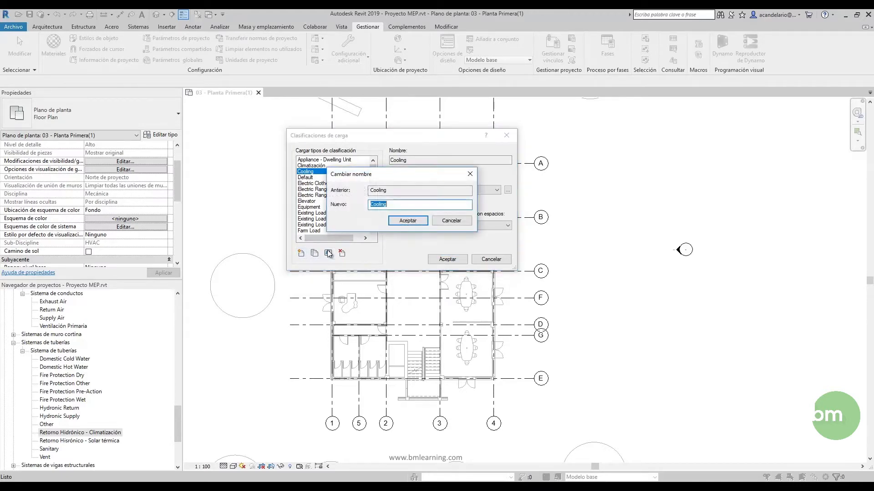
pyautogui.click(469, 175)
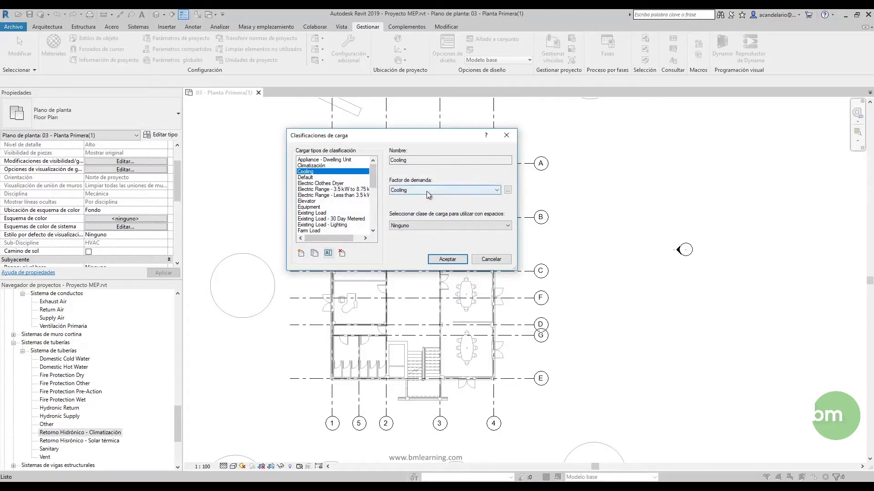
# - Examine Cooling's linked demand factor and the available load classes for spaces, then cancel the load classifications
pyautogui.click(508, 190)
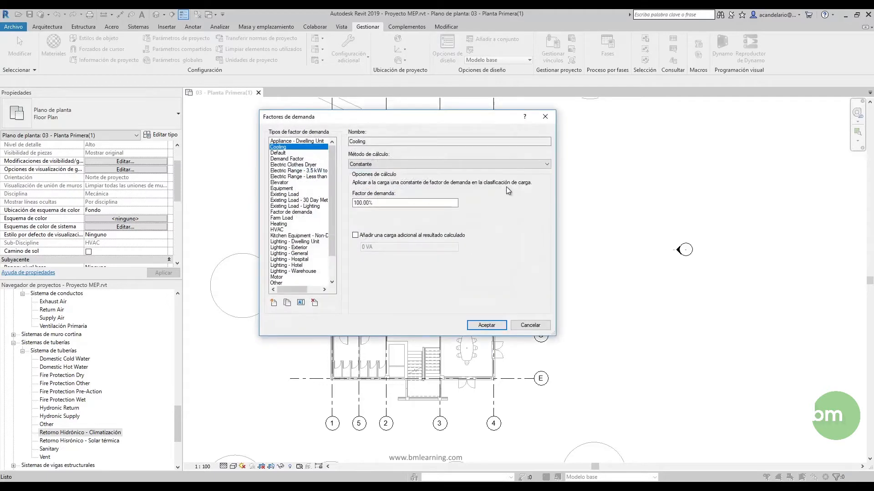
pyautogui.click(544, 116)
pyautogui.click(450, 190)
pyautogui.click(449, 194)
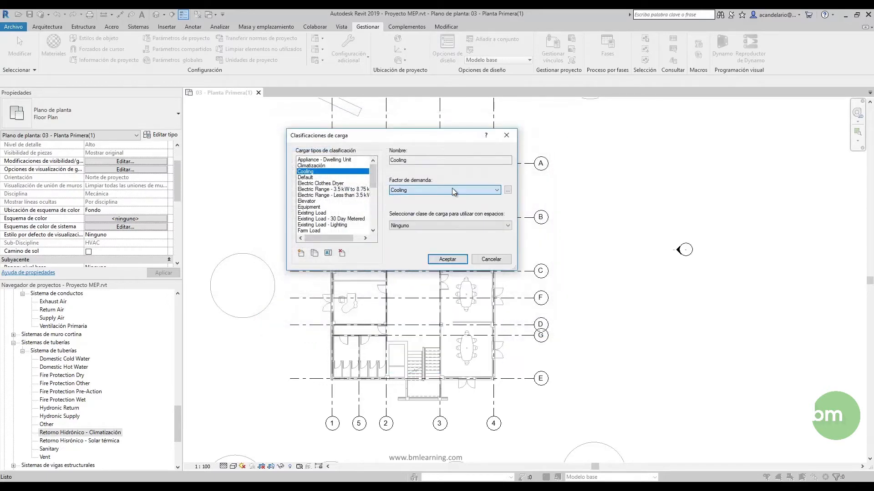
pyautogui.click(437, 226)
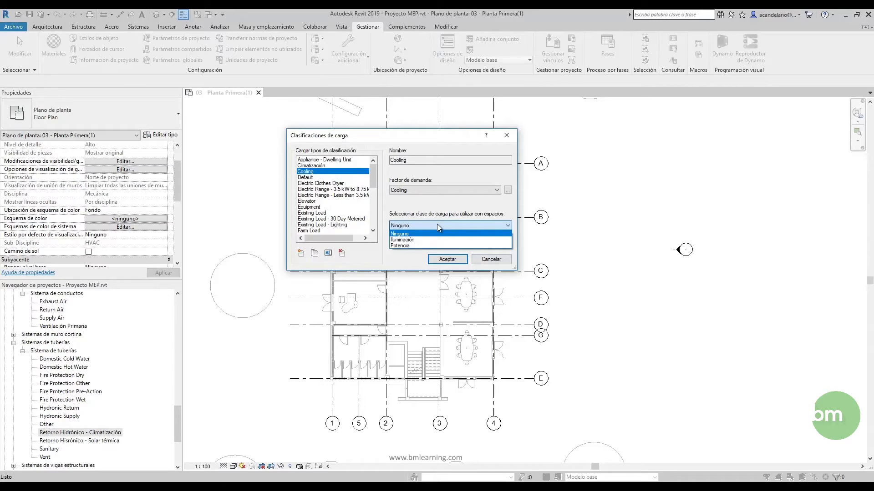
pyautogui.click(491, 261)
pyautogui.click(491, 260)
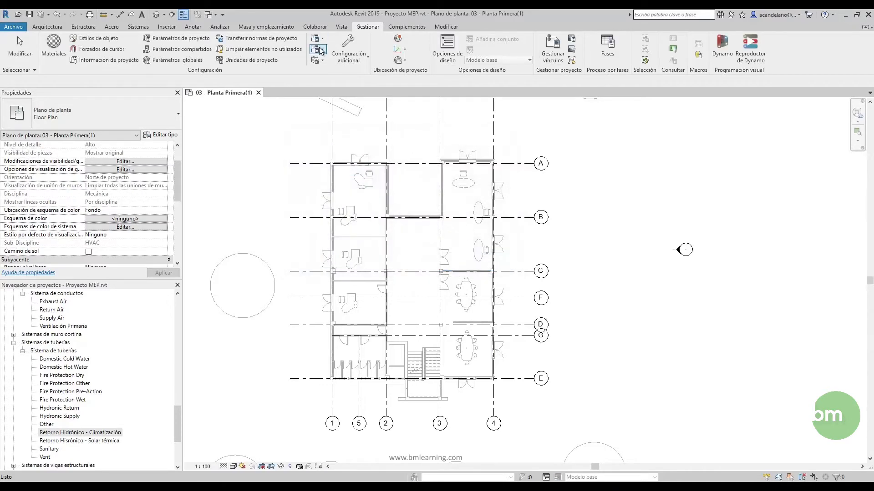
# - Open Configuración eléctrica and examine its hidden line settings (Línea oculta)
pyautogui.click(320, 50)
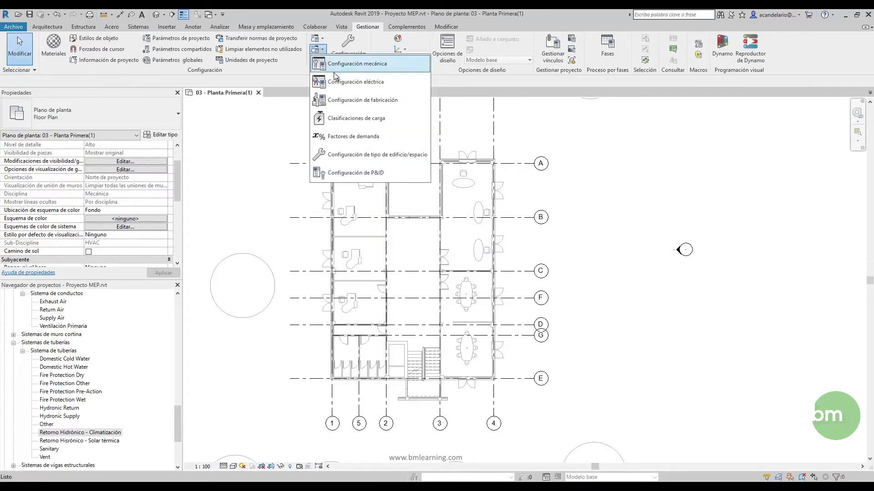
pyautogui.click(339, 82)
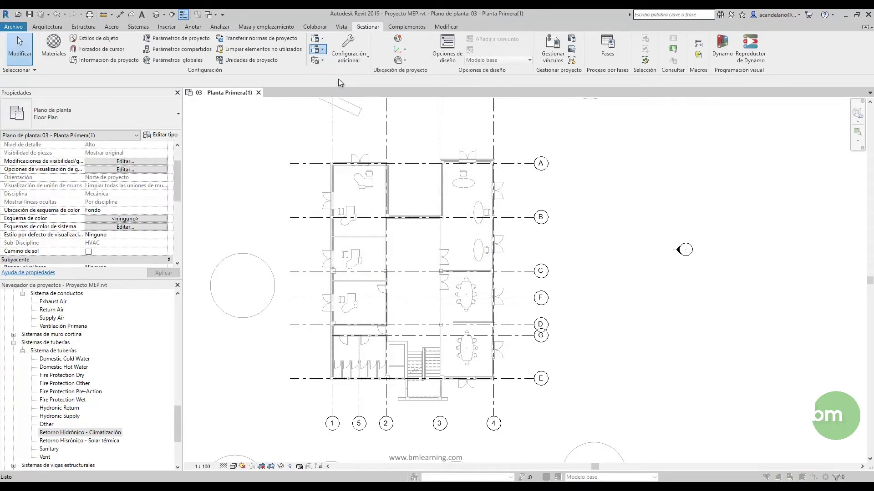
pyautogui.moveTo(333, 112)
pyautogui.mouseDown()
pyautogui.moveTo(313, 102)
pyautogui.moveTo(330, 124)
pyautogui.mouseUp()
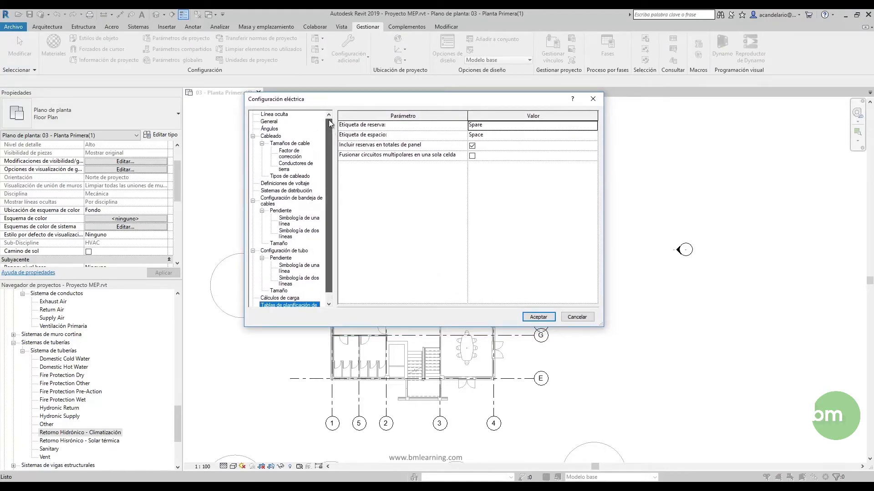
pyautogui.click(281, 114)
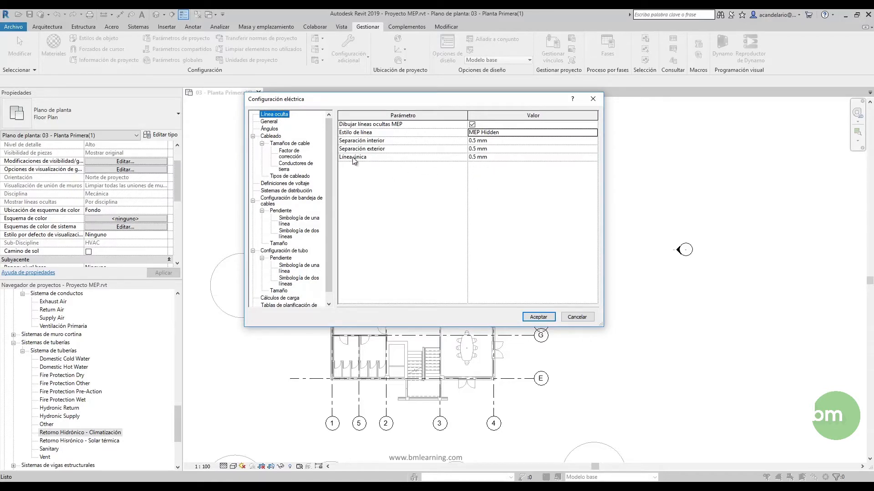
# - Examine the General, Ángulos and Cableado settings, including the circuit phase labels and circuit rating
pyautogui.click(271, 123)
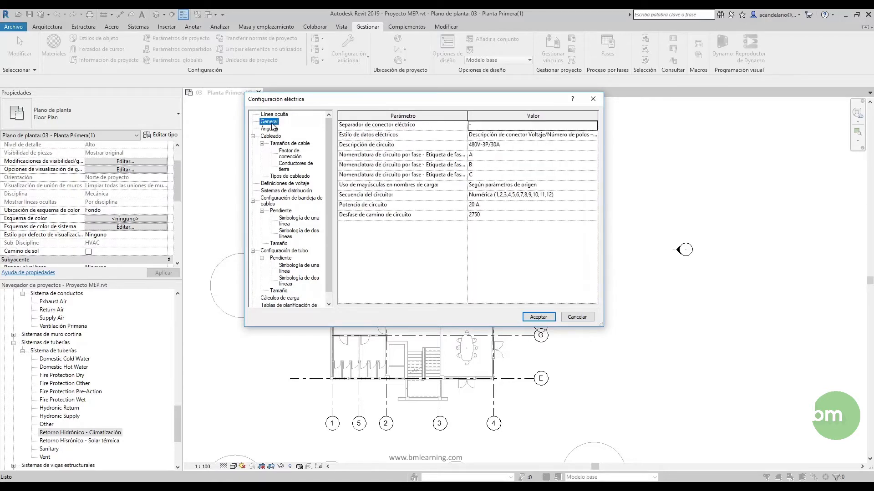
pyautogui.click(478, 156)
pyautogui.click(478, 164)
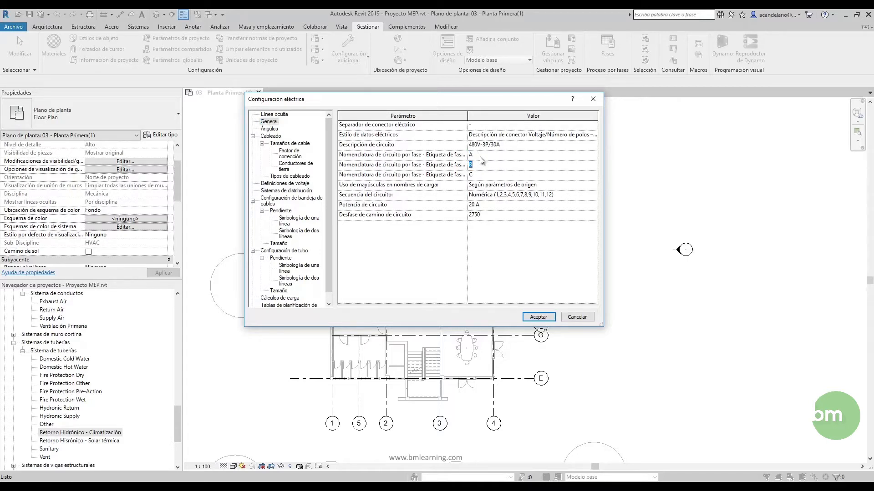
pyautogui.click(481, 206)
pyautogui.click(269, 130)
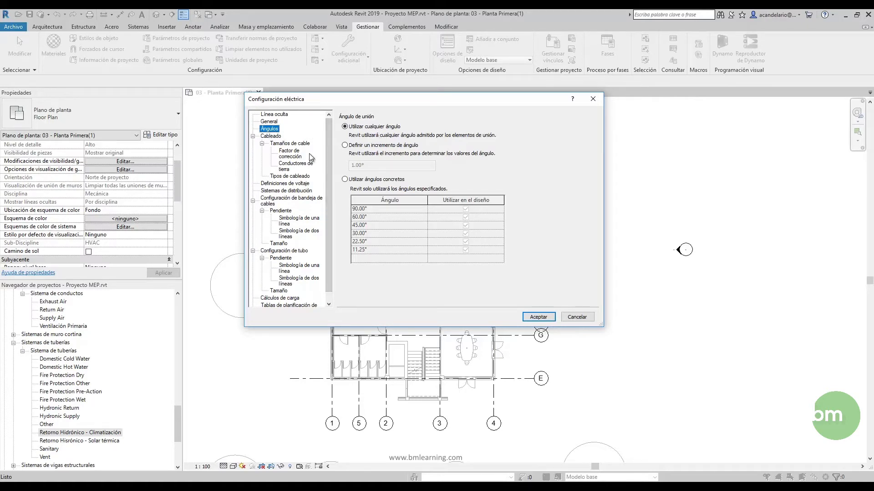
pyautogui.click(275, 136)
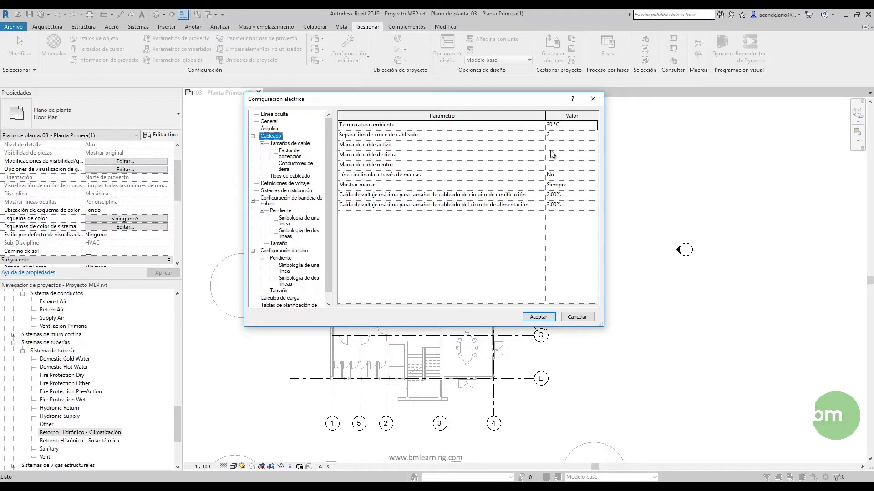
# - Examine the Tamaños de cable table with its material, temperature and insulation choices, and view the new maximum current form without adding an entry
pyautogui.click(292, 144)
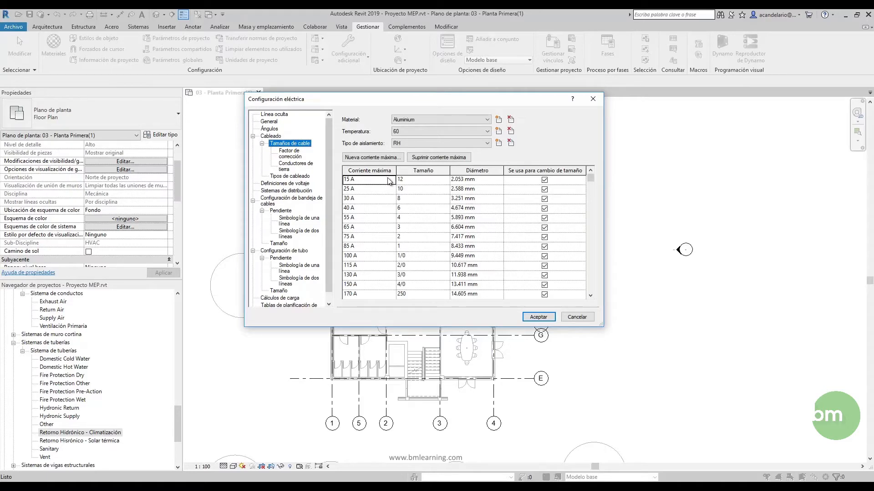
pyautogui.click(412, 121)
pyautogui.click(413, 129)
pyautogui.click(414, 132)
pyautogui.click(414, 134)
pyautogui.click(423, 144)
pyautogui.click(422, 143)
pyautogui.click(432, 181)
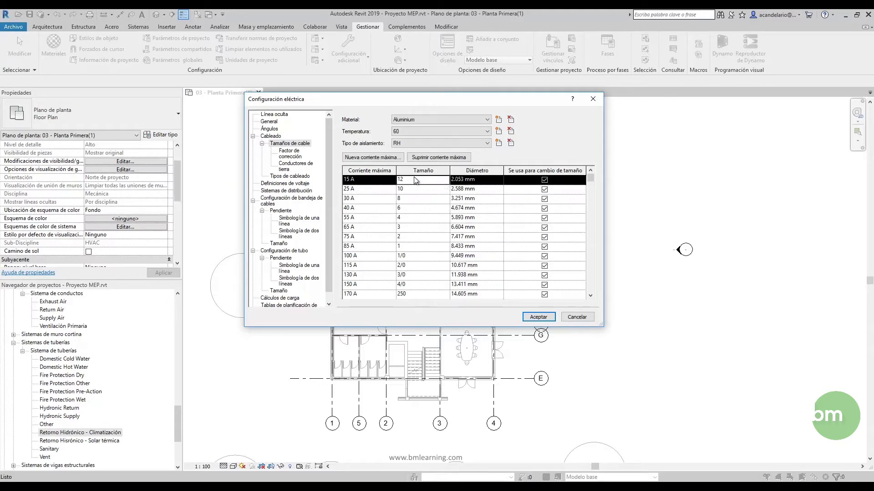
pyautogui.click(364, 157)
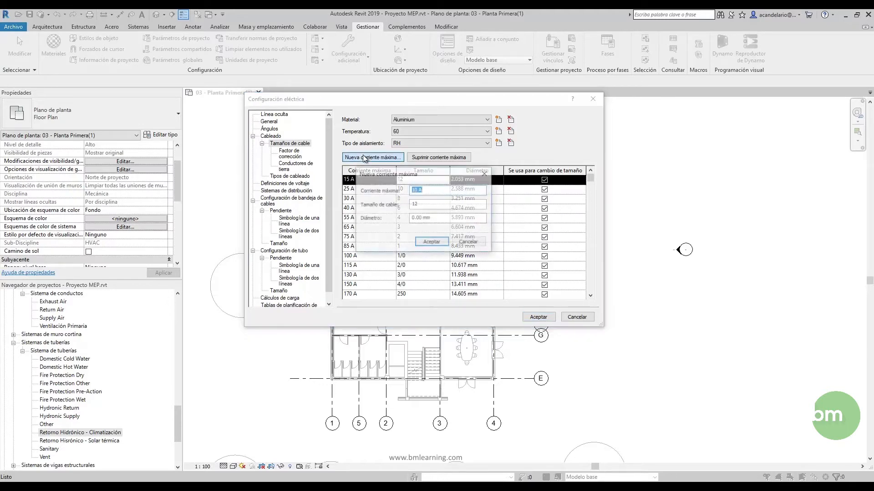
pyautogui.click(484, 174)
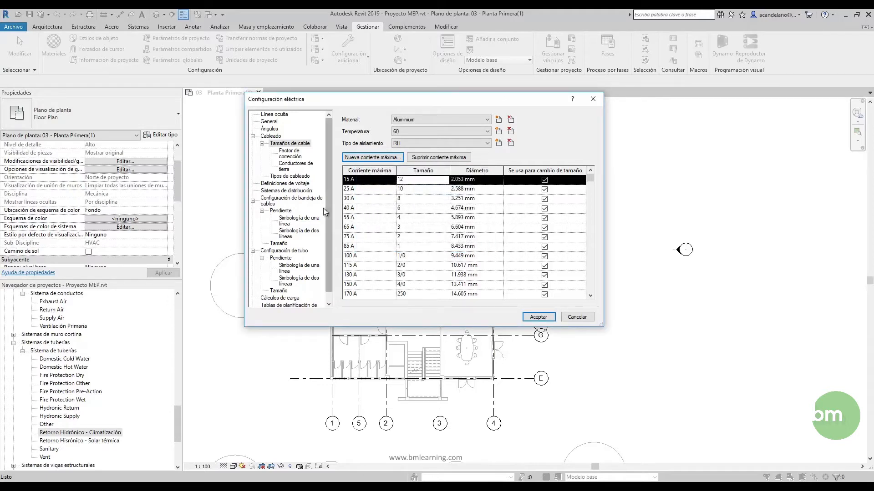
# - Examine the correction factors by temperature, the ground conductor sizes by maximum current, and the Tipos de cableado table
pyautogui.click(294, 155)
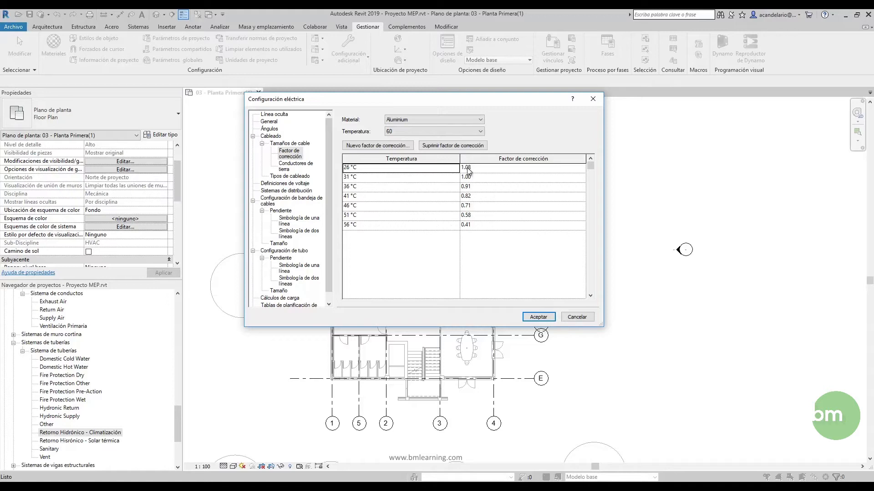
pyautogui.click(487, 172)
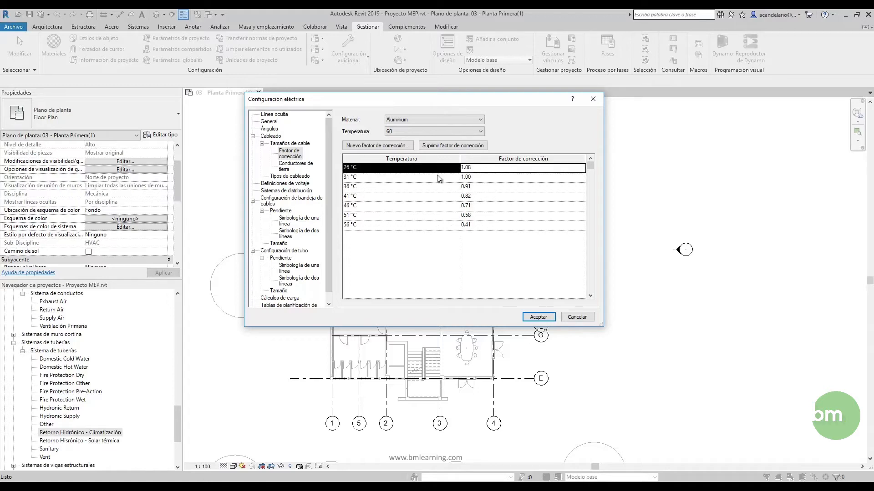
pyautogui.click(296, 167)
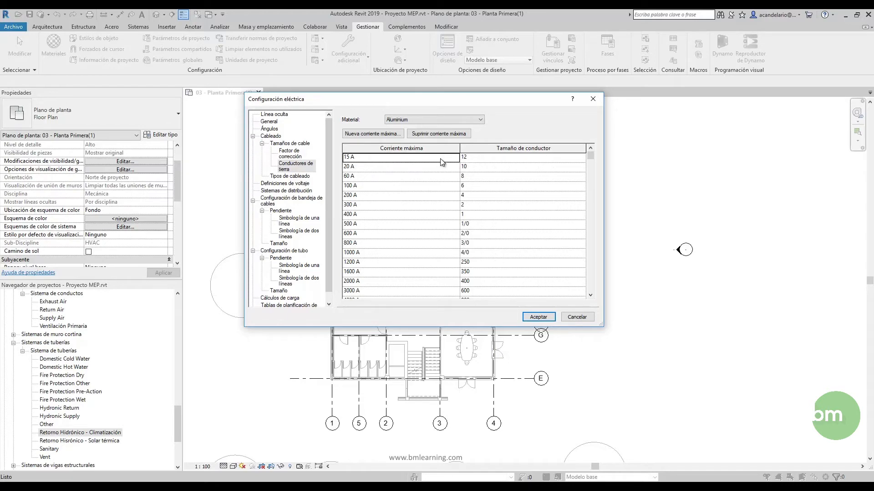
pyautogui.click(479, 162)
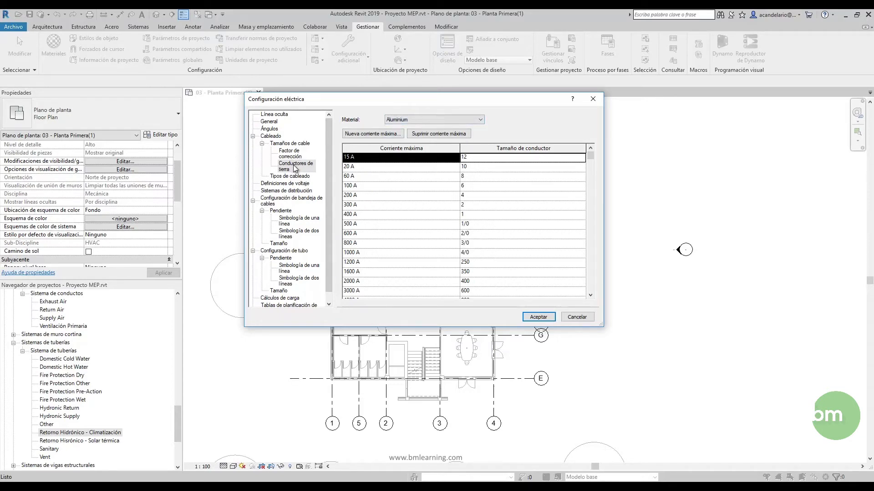
pyautogui.click(297, 177)
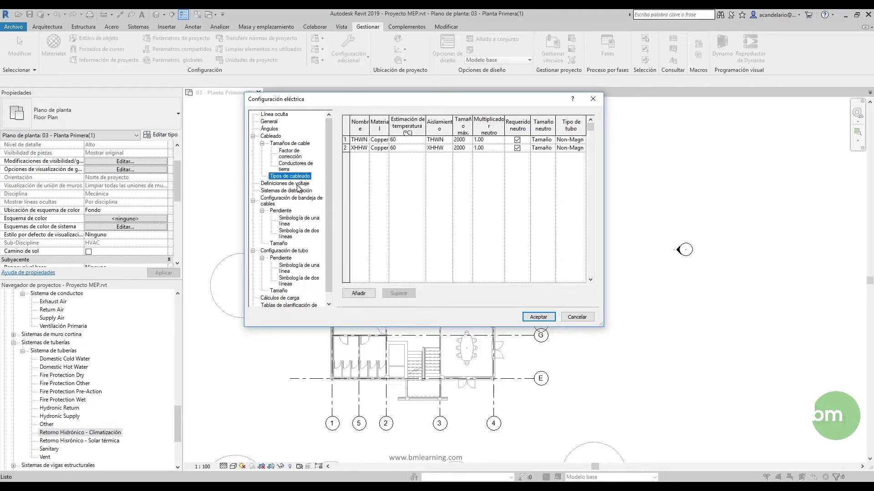
# - Examine Definiciones de voltaje and Sistemas de distribución, including the configuration choice of the 120/208 Wye system
pyautogui.click(299, 187)
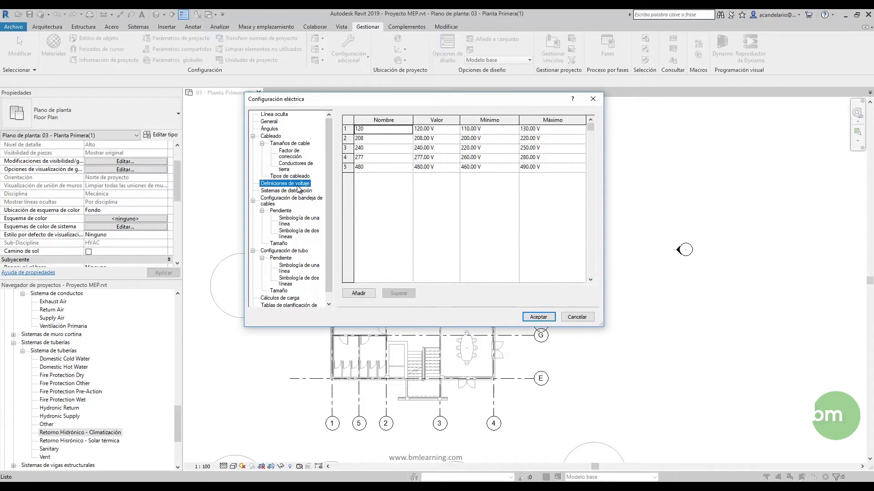
pyautogui.click(300, 191)
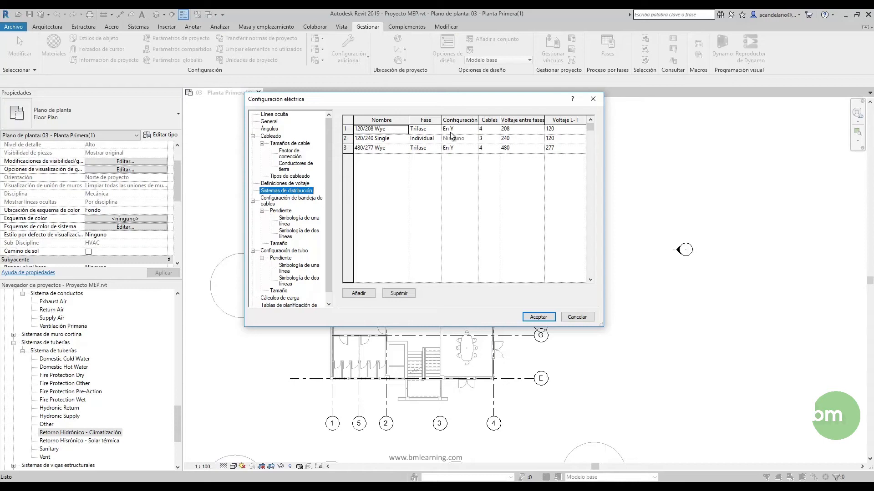
pyautogui.moveTo(478, 120)
pyautogui.mouseDown()
pyautogui.moveTo(494, 120)
pyautogui.moveTo(479, 119)
pyautogui.mouseUp()
pyautogui.click(475, 129)
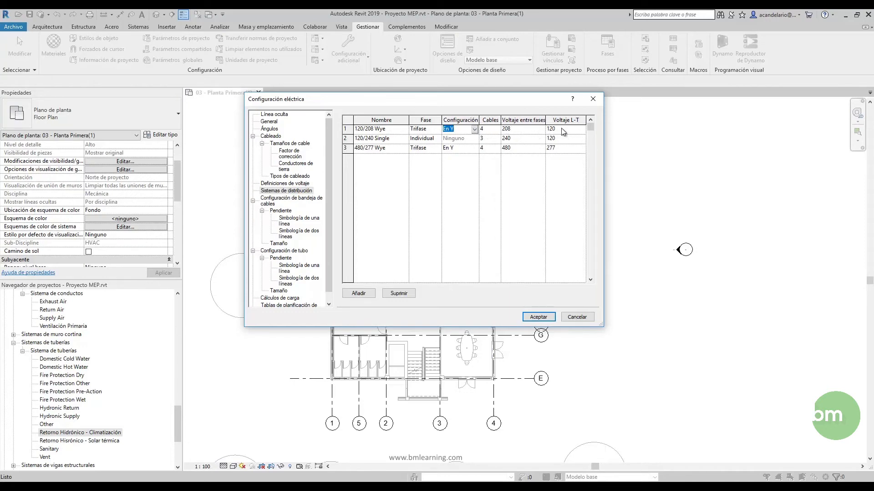
# - Set the cable tray's union annotation size to 1 and its rise/drop annotation size to 0.5 mm
pyautogui.click(277, 202)
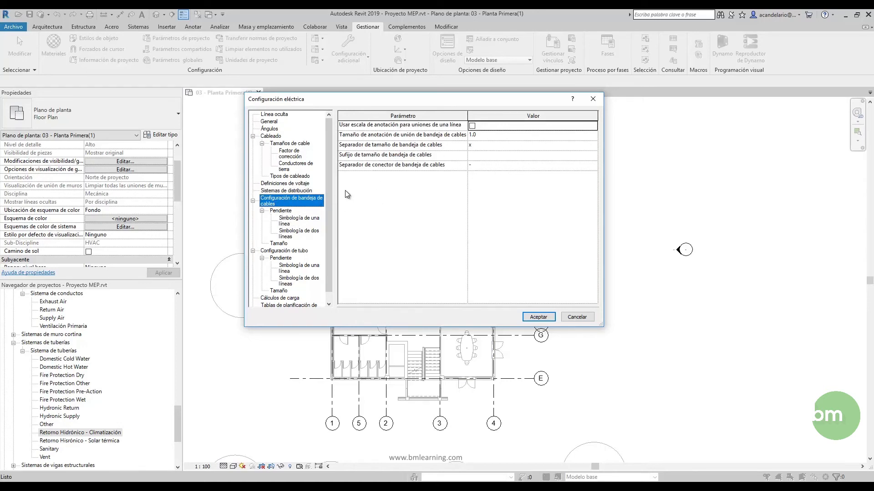
pyautogui.click(489, 135)
pyautogui.write('1')
pyautogui.click(279, 212)
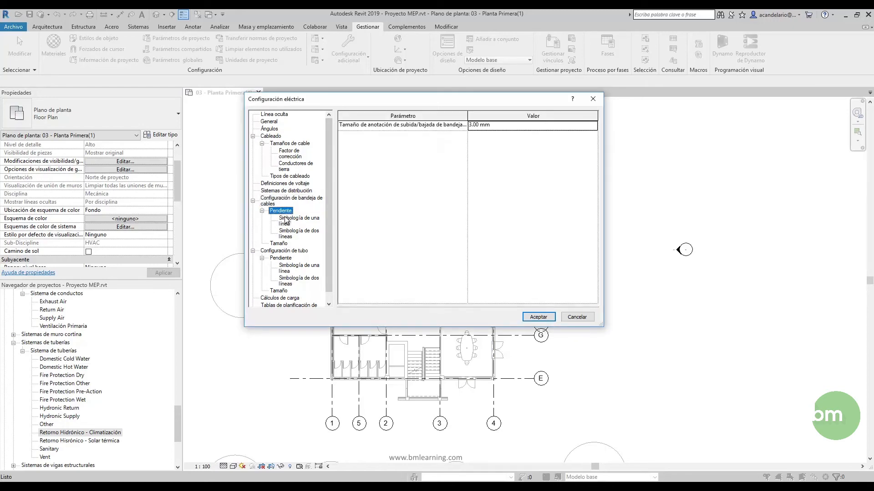
pyautogui.click(510, 129)
pyautogui.write('0.5')
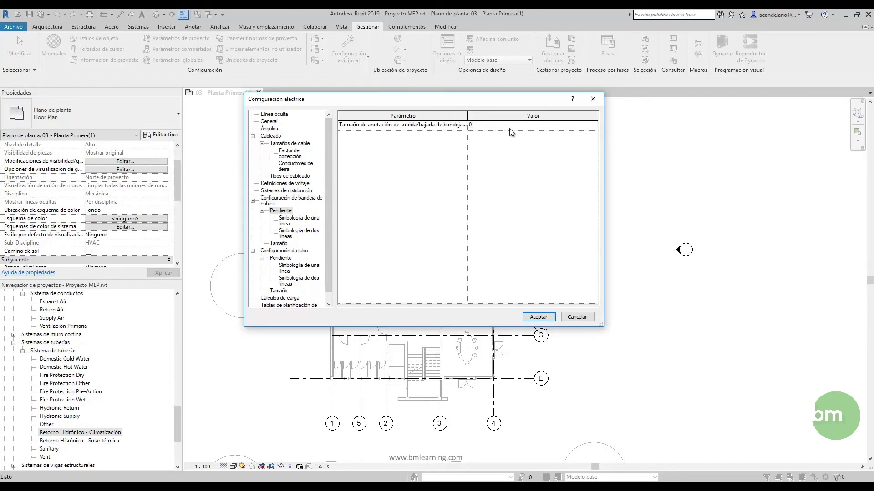
# - Examine the cable tray's one-line and two-line symbology and size list, and the general conduit settings (Configuración de tubo)
pyautogui.click(316, 222)
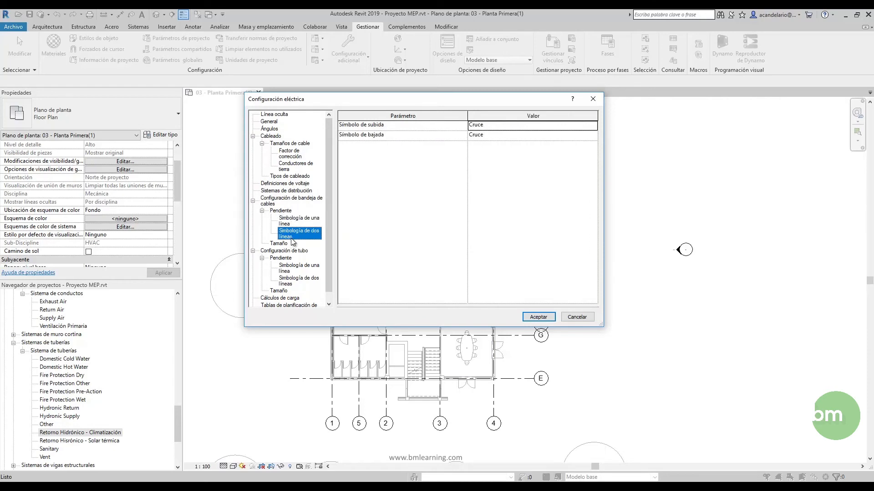
pyautogui.click(286, 245)
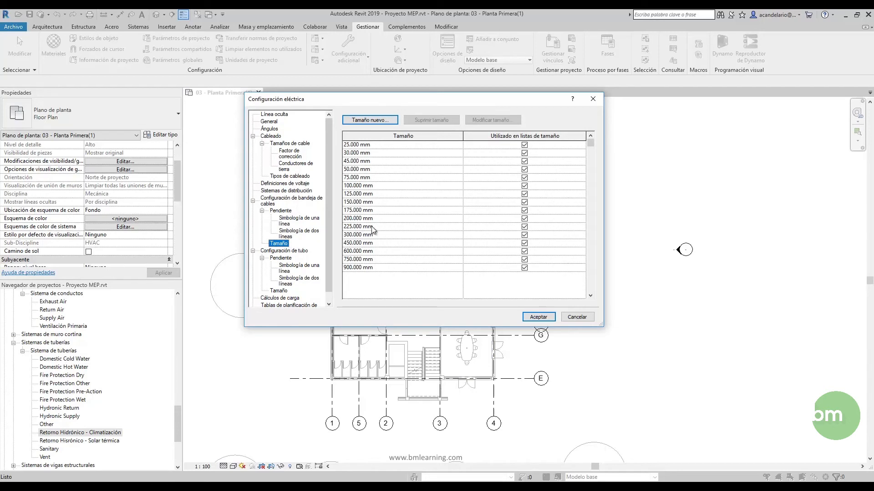
pyautogui.click(291, 251)
pyautogui.scroll(-1, 294, 266)
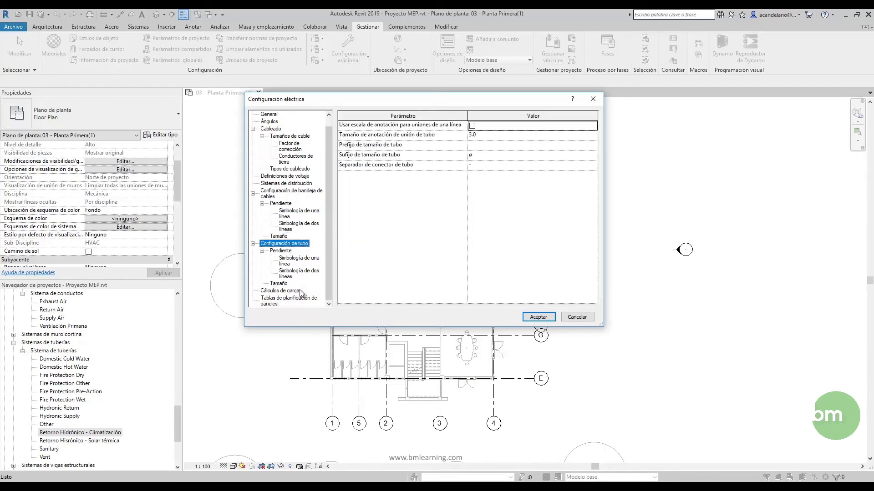
# - Review the apparent load calculation methods and the panel schedule settings, then accept the electrical settings
pyautogui.click(293, 290)
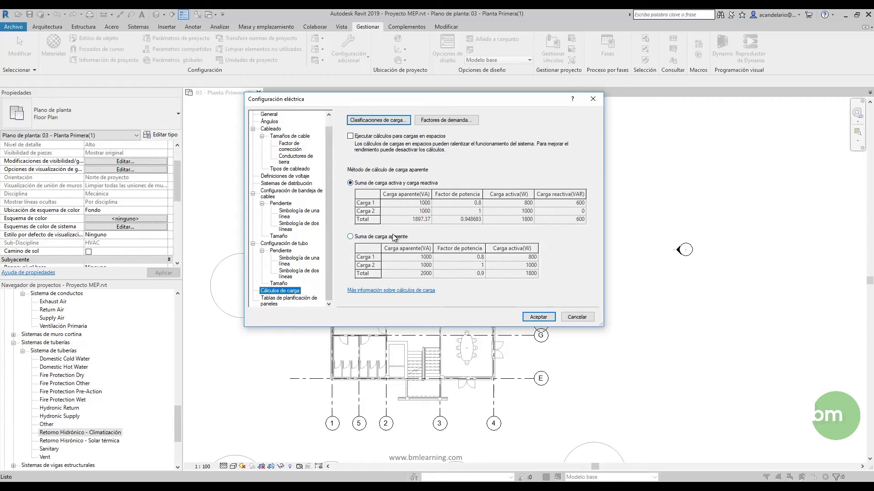
pyautogui.click(277, 299)
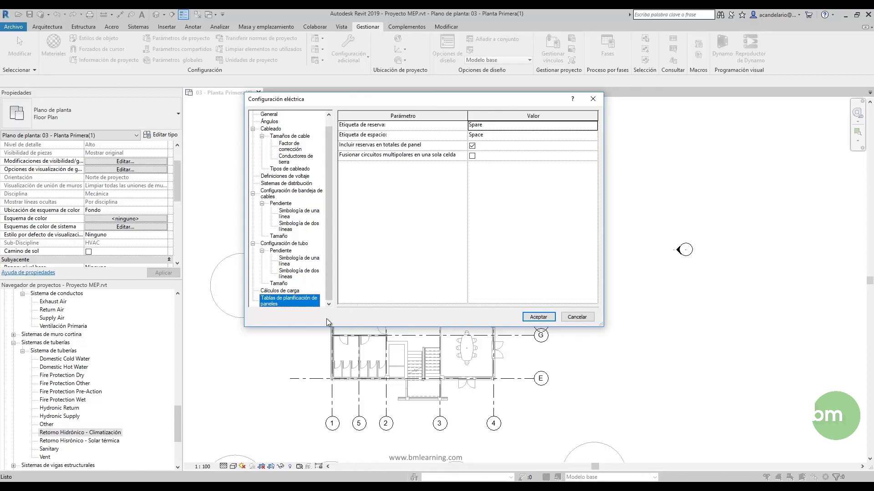
pyautogui.click(284, 291)
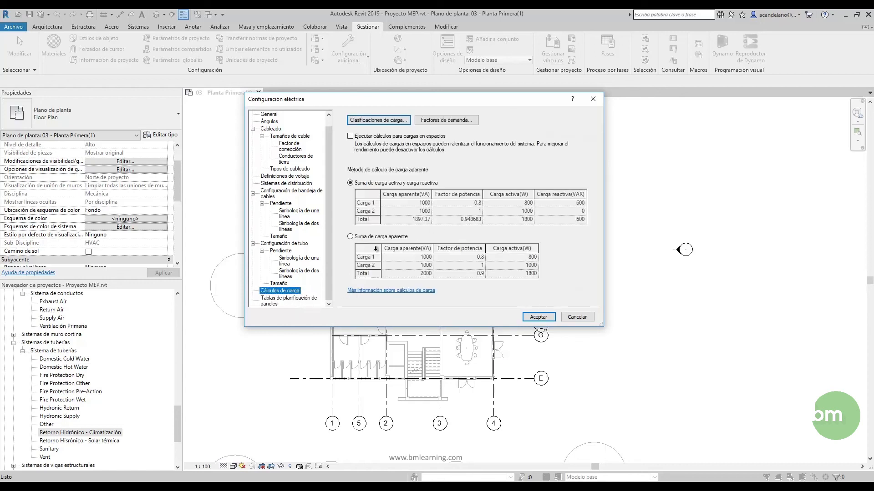
pyautogui.click(290, 301)
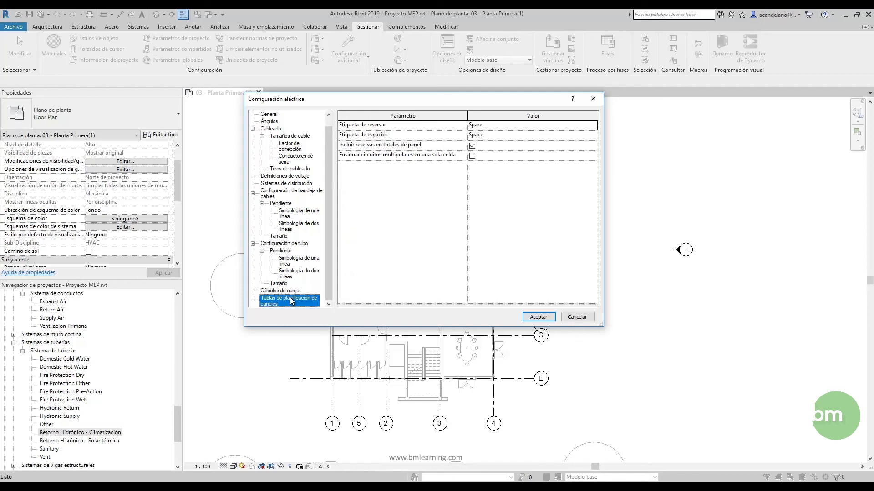
pyautogui.click(538, 317)
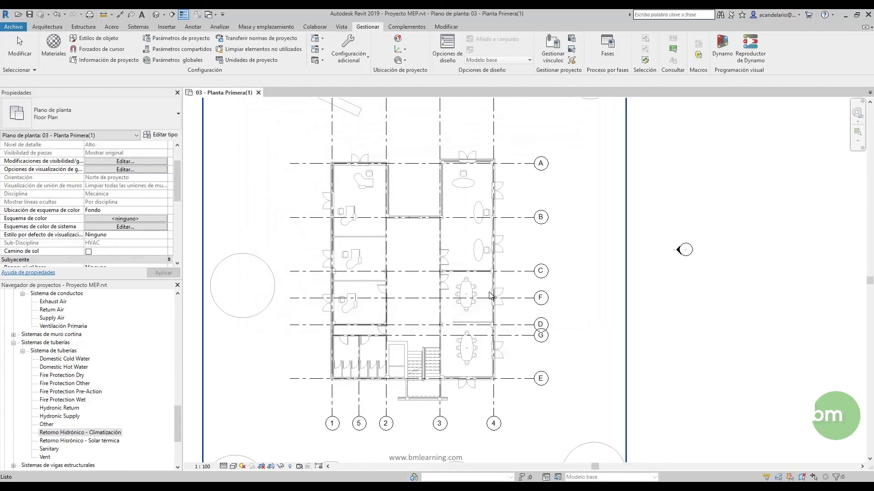